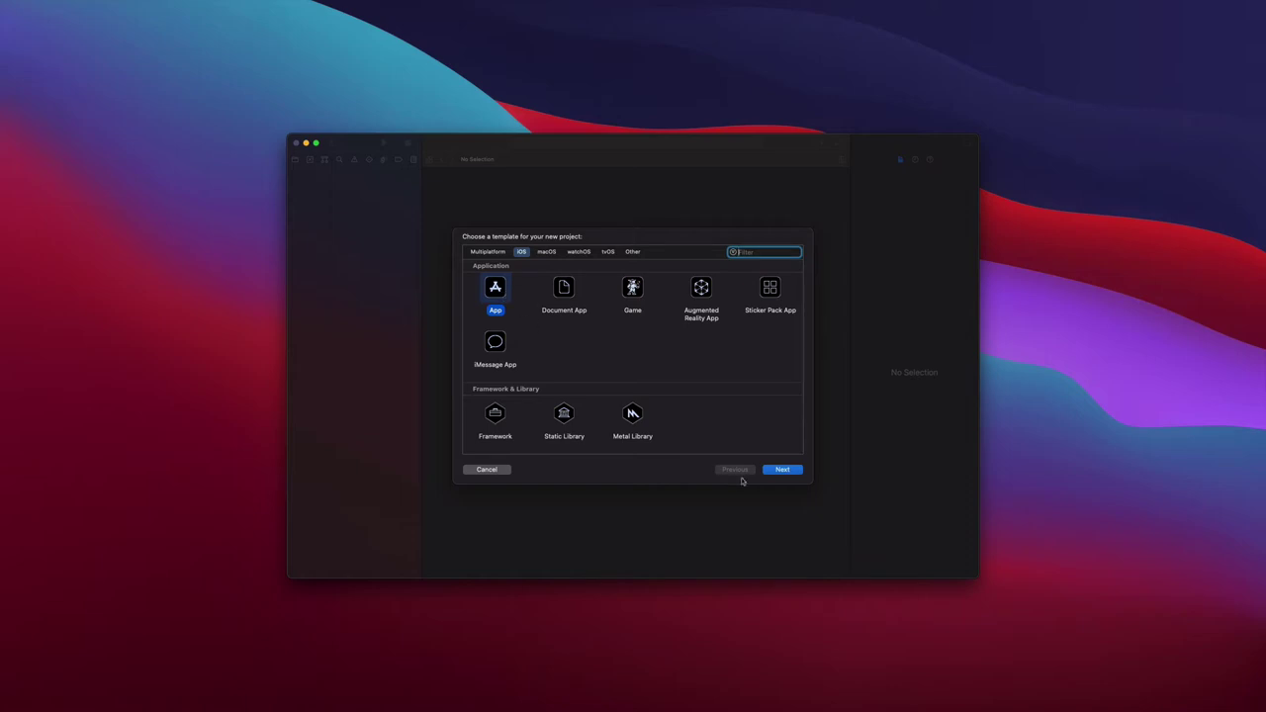
- Start a new project from the iOS App template and name the product TestApp
click(777, 471)
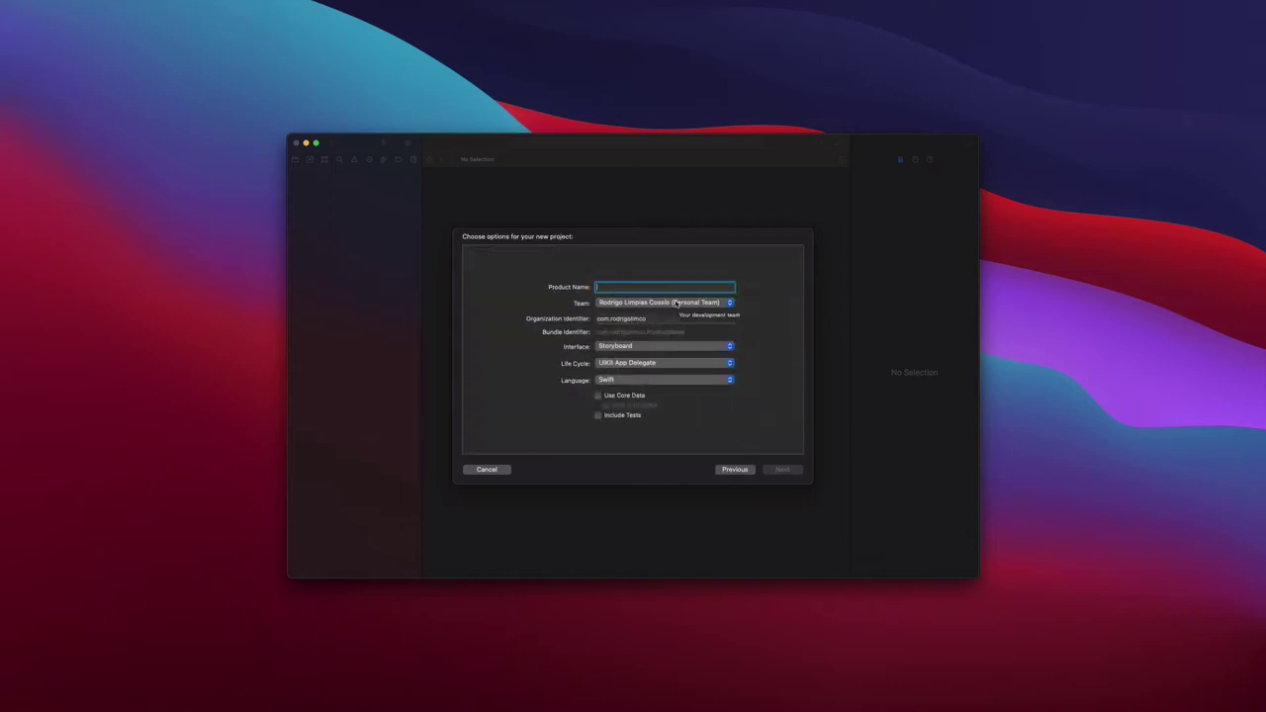
text(Test)
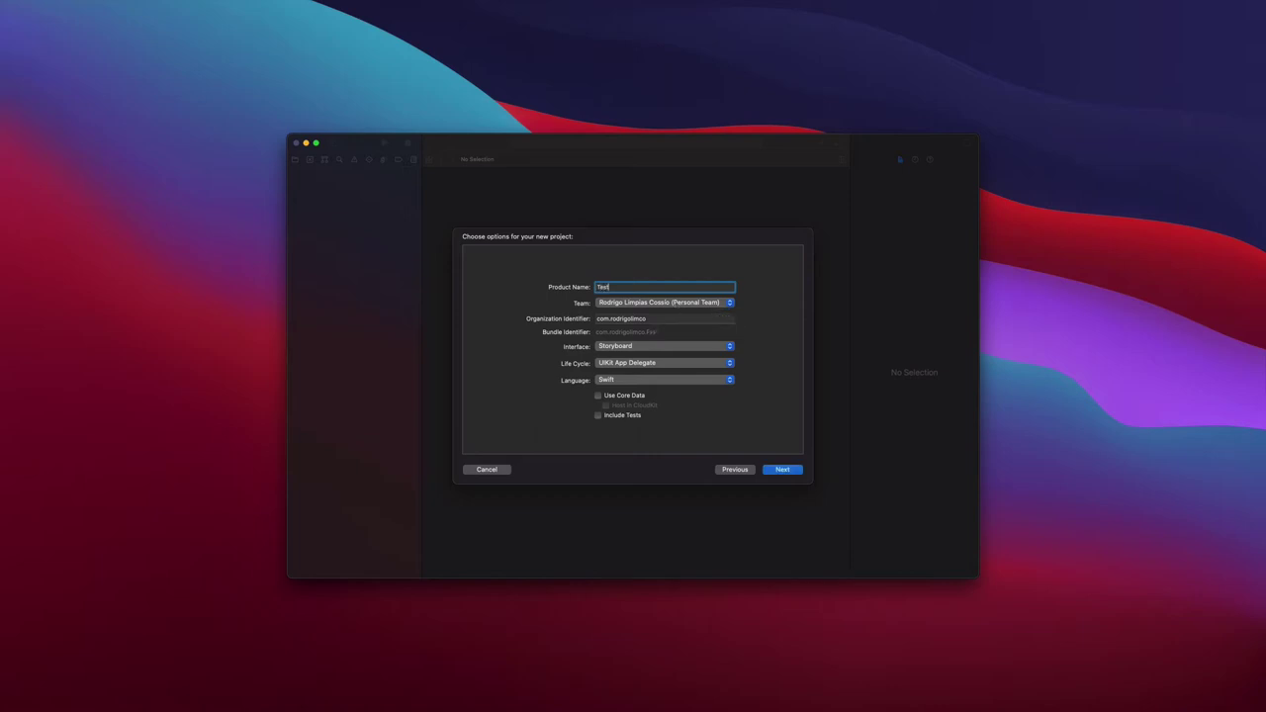
text(App)
- Switch the development team to Santander Digital Assets, S.L. and back to the personal team
click(647, 307)
click(654, 286)
click(665, 308)
click(664, 330)
click(669, 305)
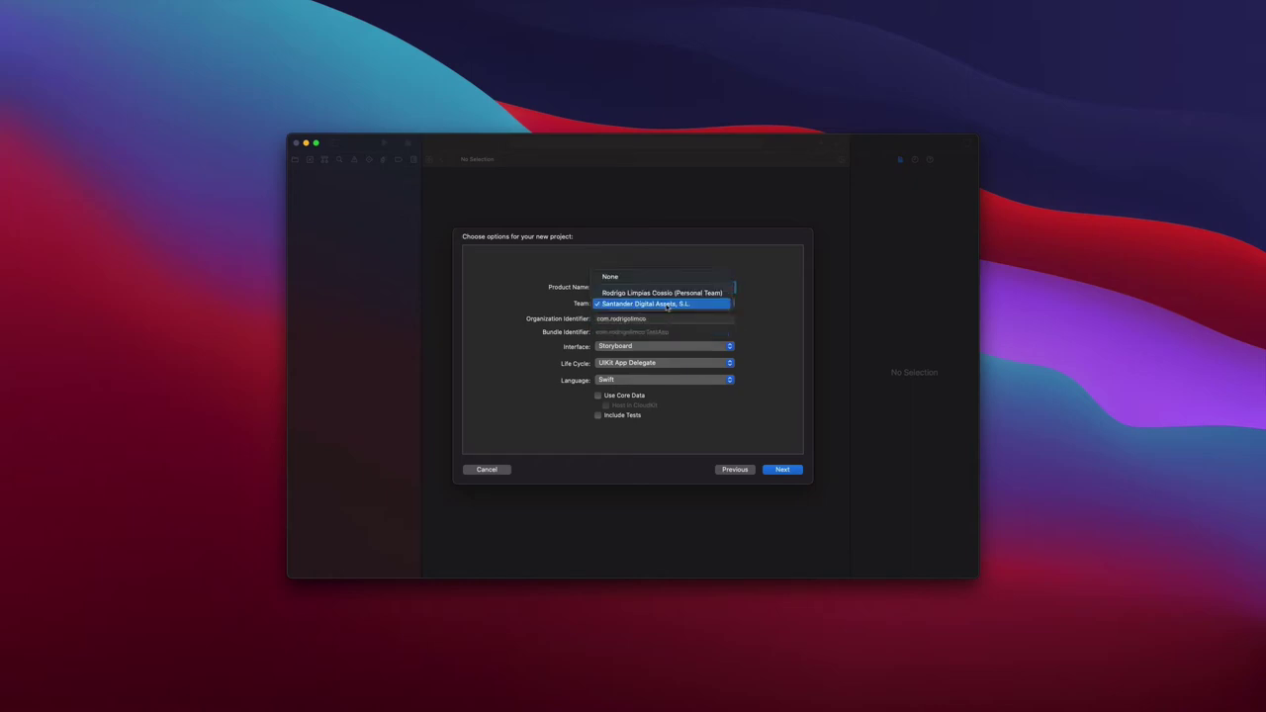
click(667, 294)
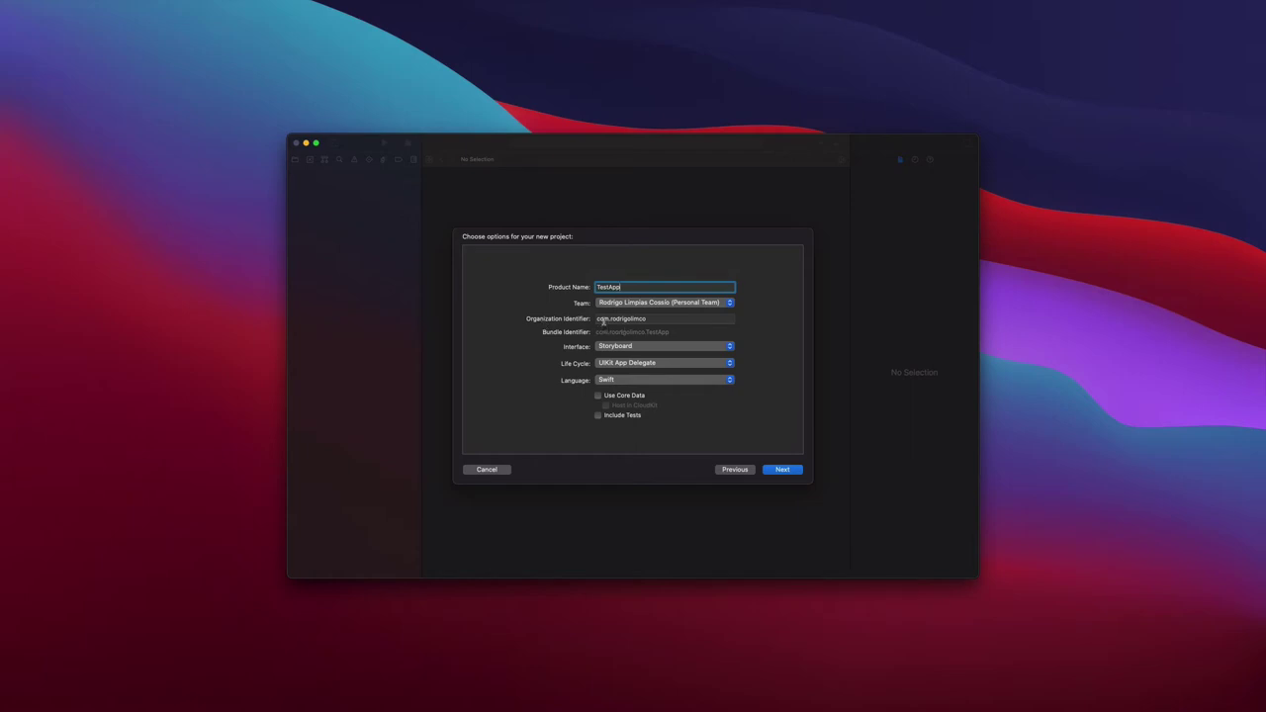
- Set the project interface to SwiftUI with the UIKit App Delegate life cycle
click(603, 319)
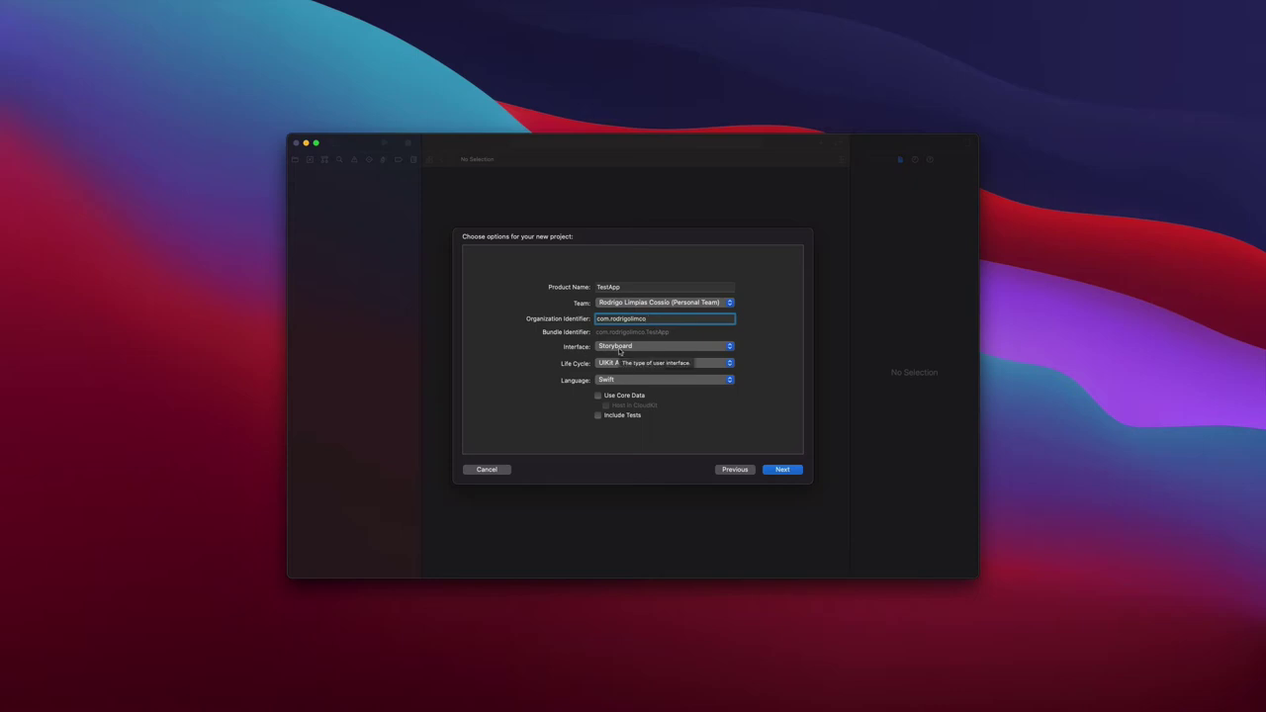
click(620, 348)
click(627, 337)
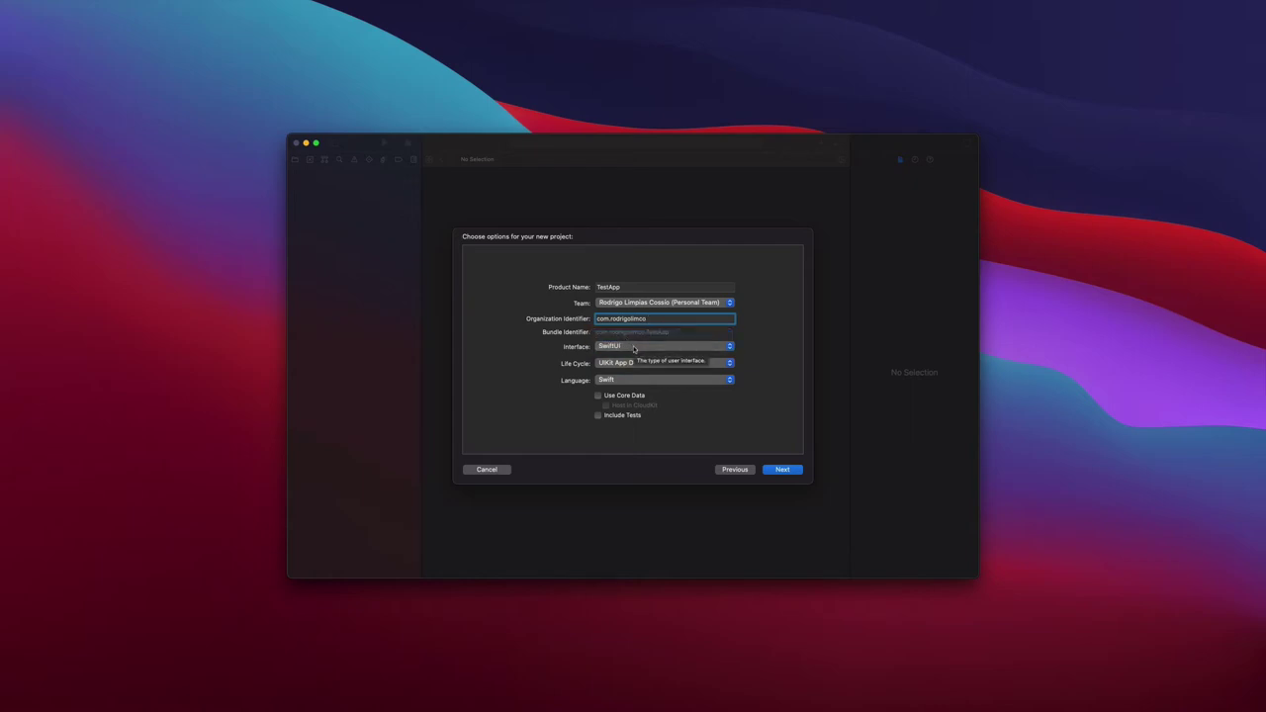
click(728, 365)
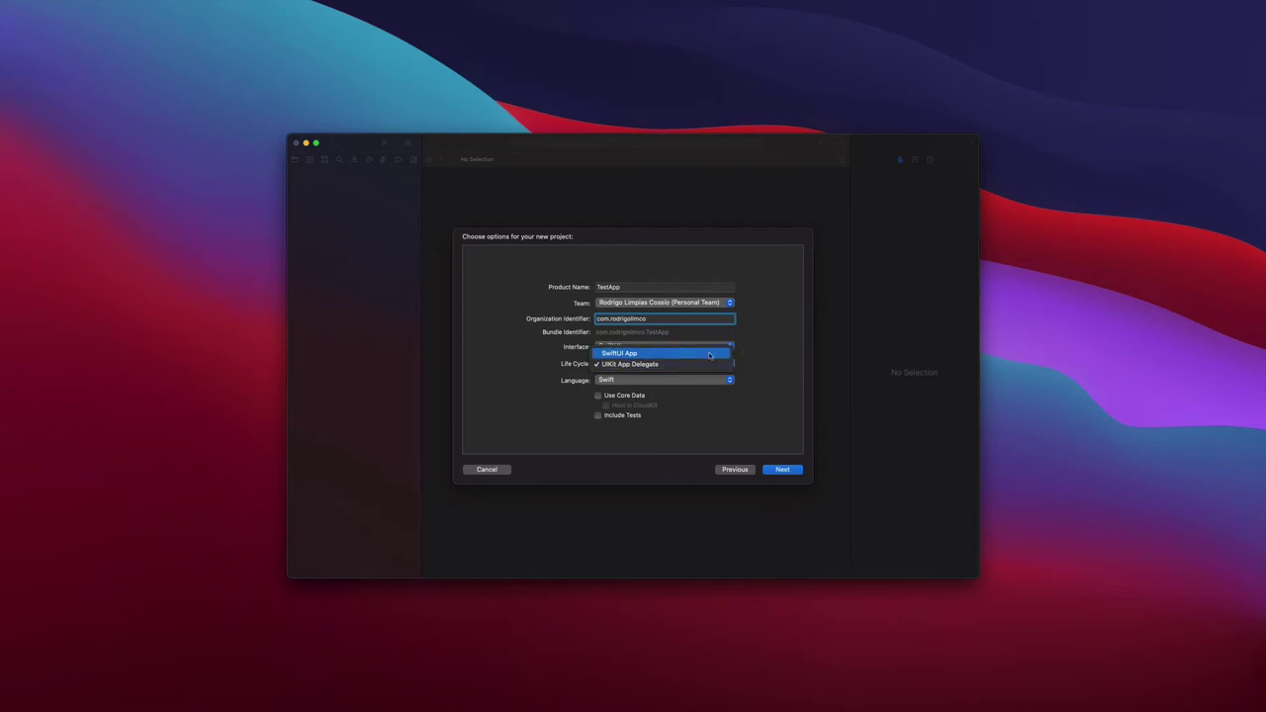
click(654, 369)
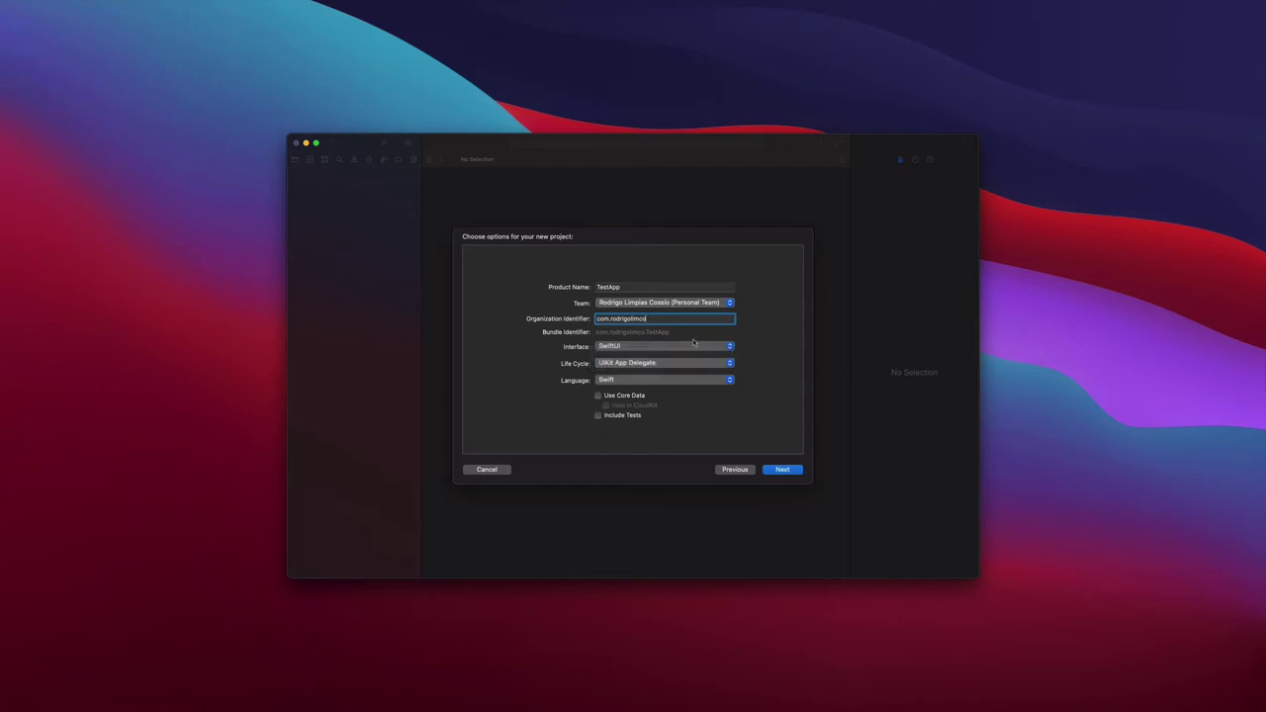
- Set the interface to Storyboard, with the UIKit App Delegate life cycle and Swift as the language
click(693, 345)
click(673, 359)
click(636, 366)
click(635, 365)
click(631, 382)
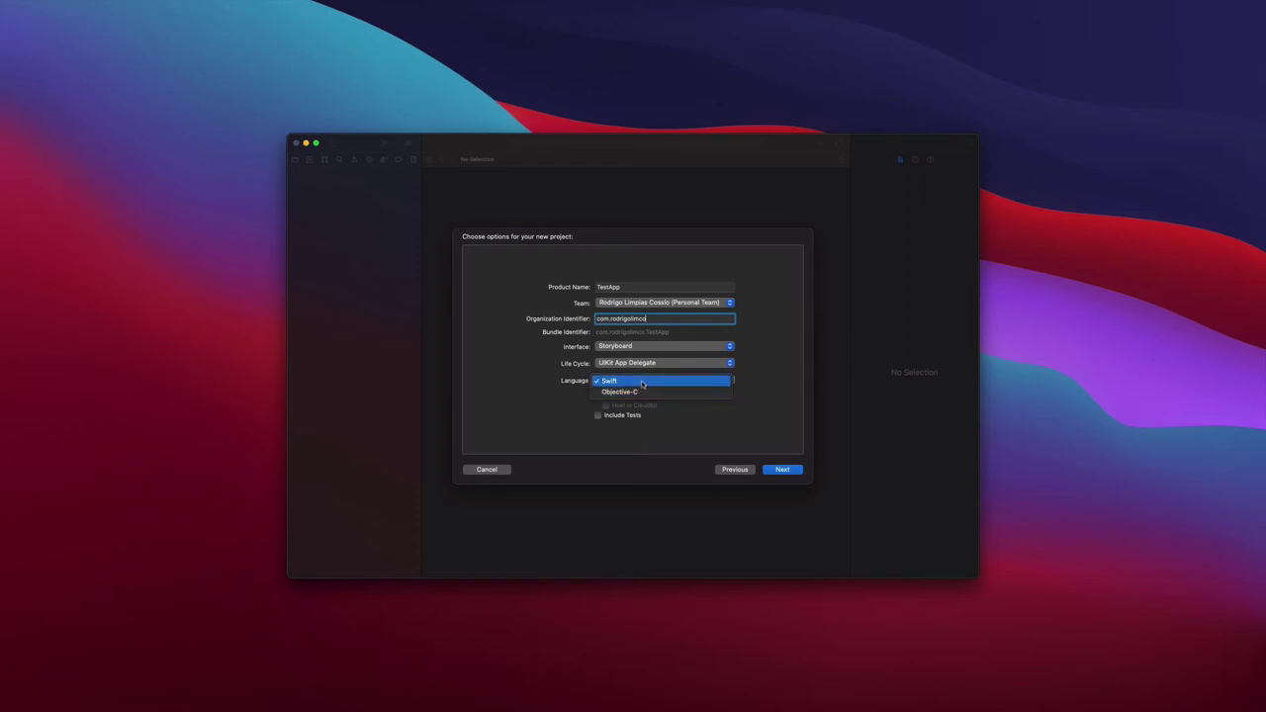
click(642, 382)
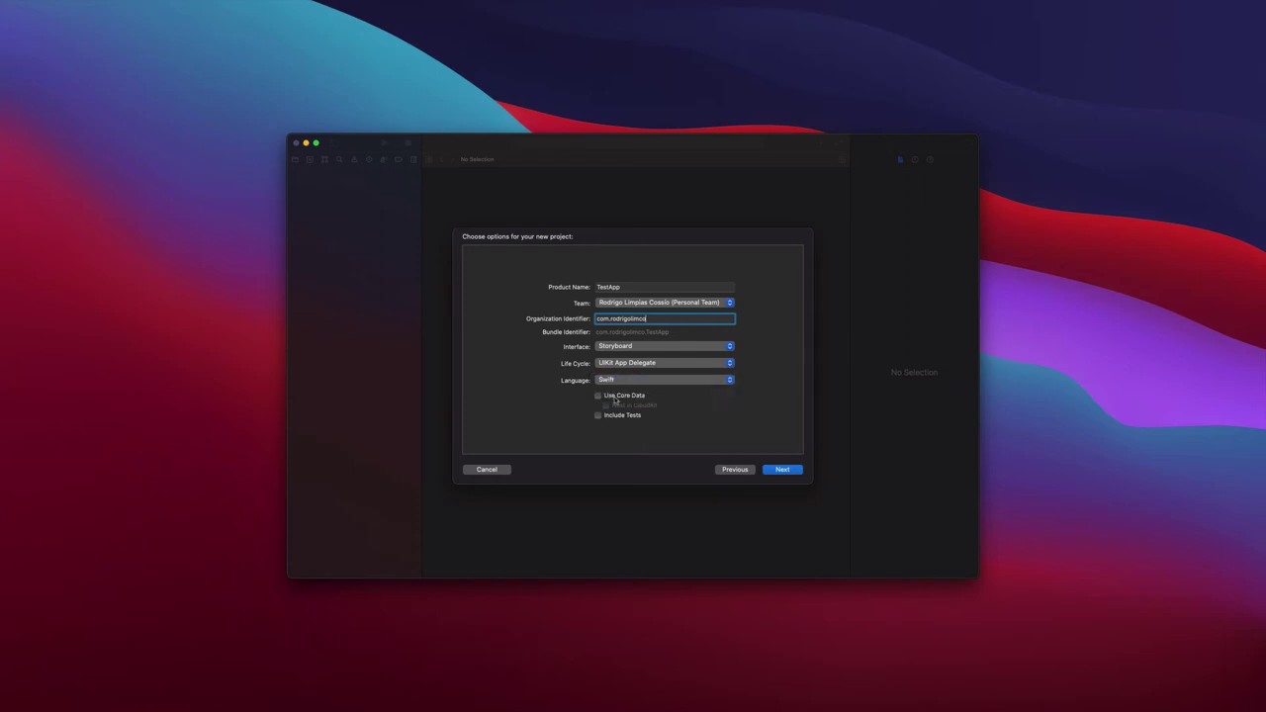
- Create the project on the Desktop with a Git repository and dismiss the alert
click(782, 469)
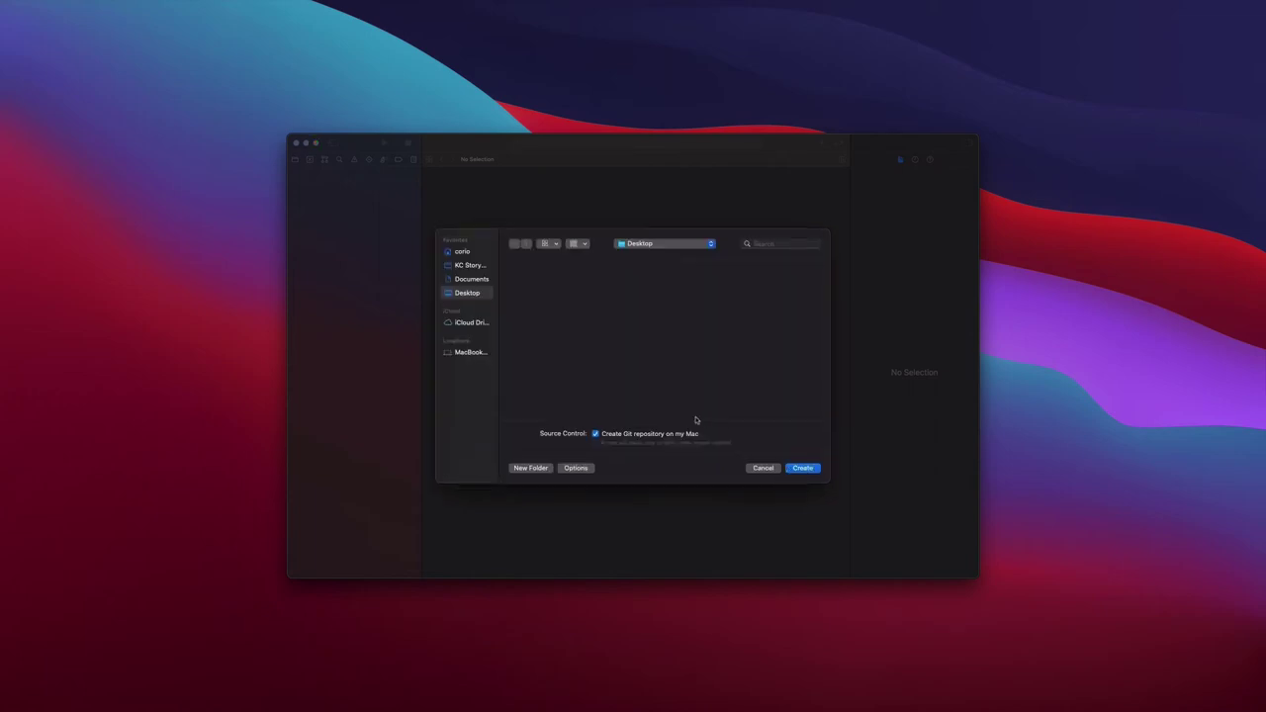
click(472, 280)
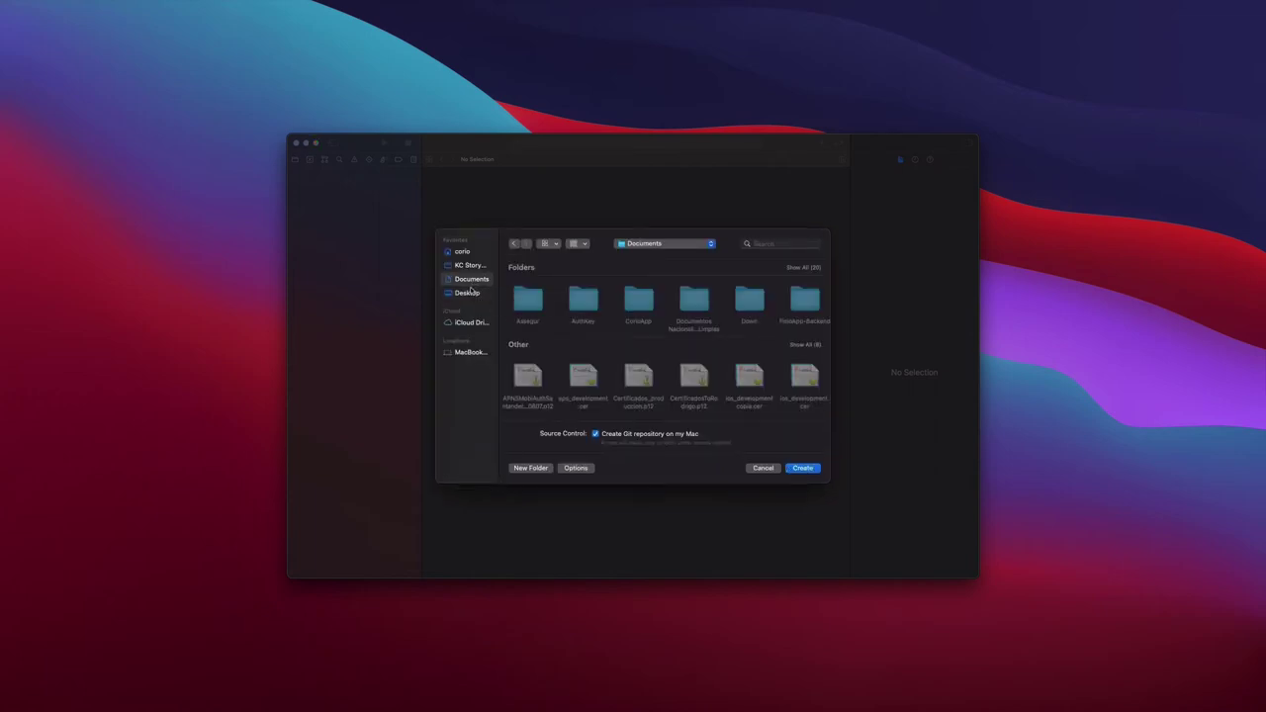
click(467, 292)
click(800, 471)
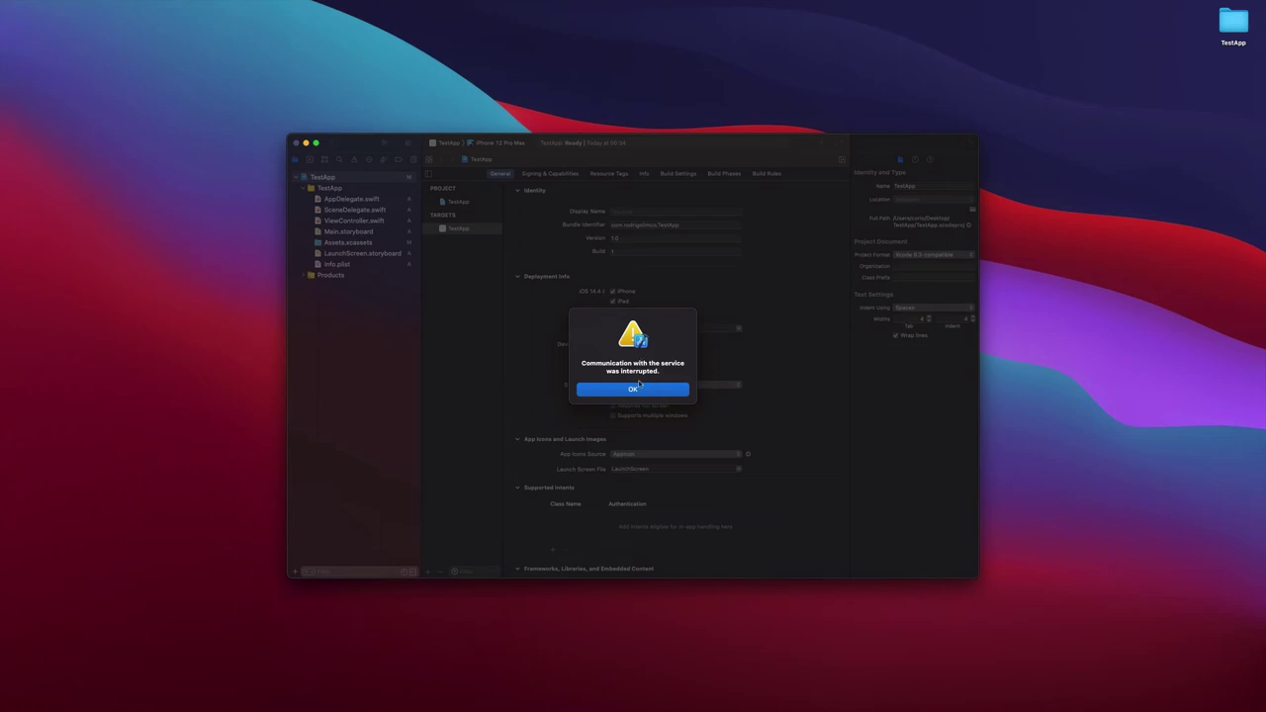
click(648, 391)
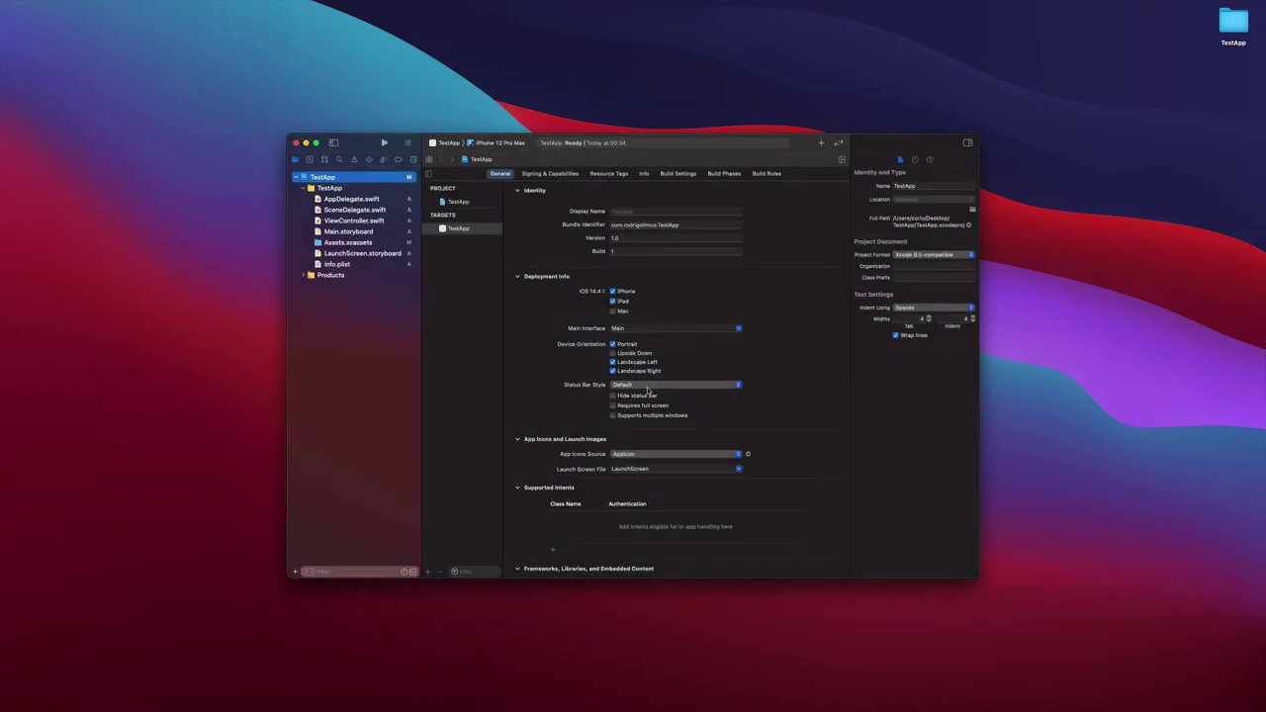
- Enlarge the project window to full screen height and narrow it to about three quarters of the screen width
double_click(363, 147)
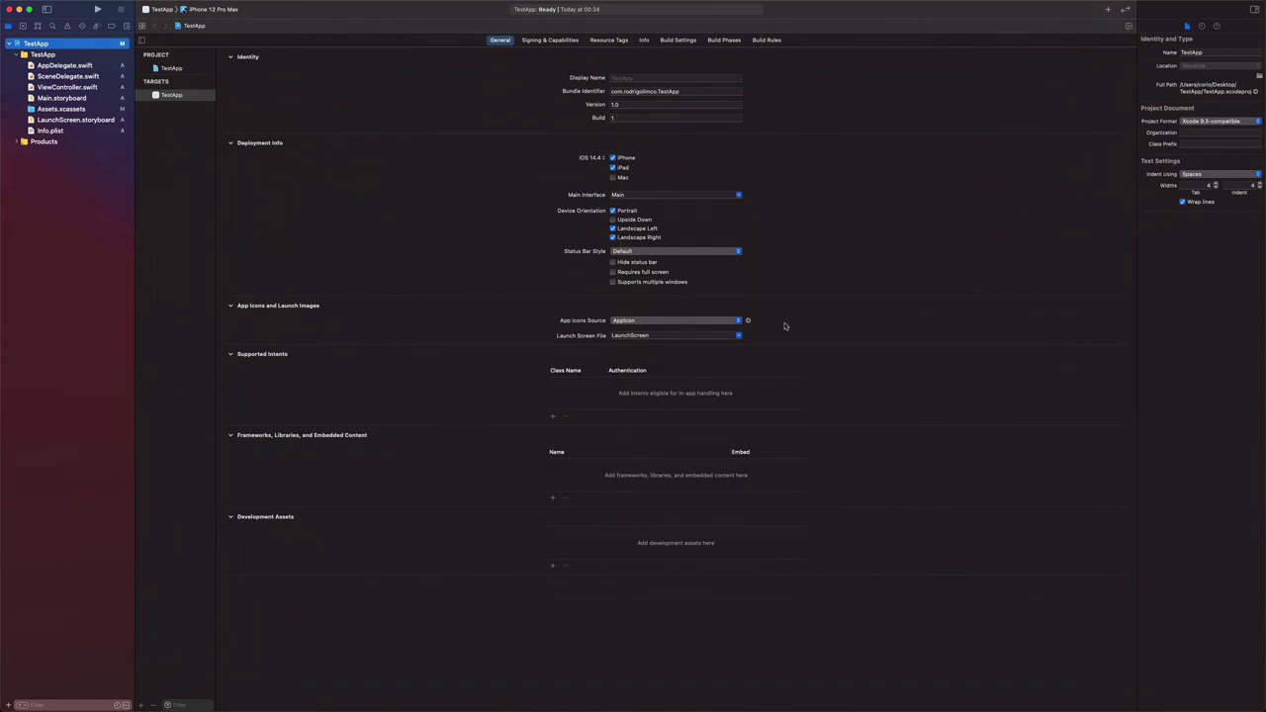
mouse_move(1256, 710)
drag(1259, 707, 878, 705)
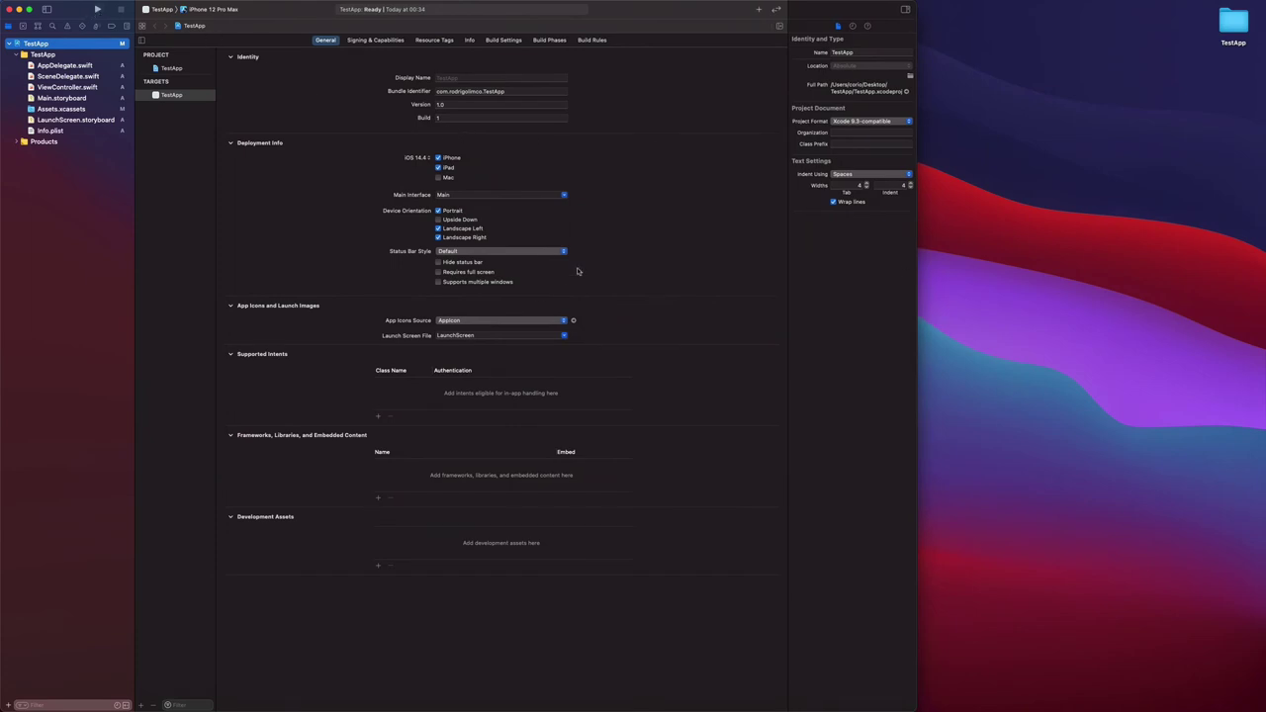
- Open the form for creating an additional simulator and review the available device types
click(208, 11)
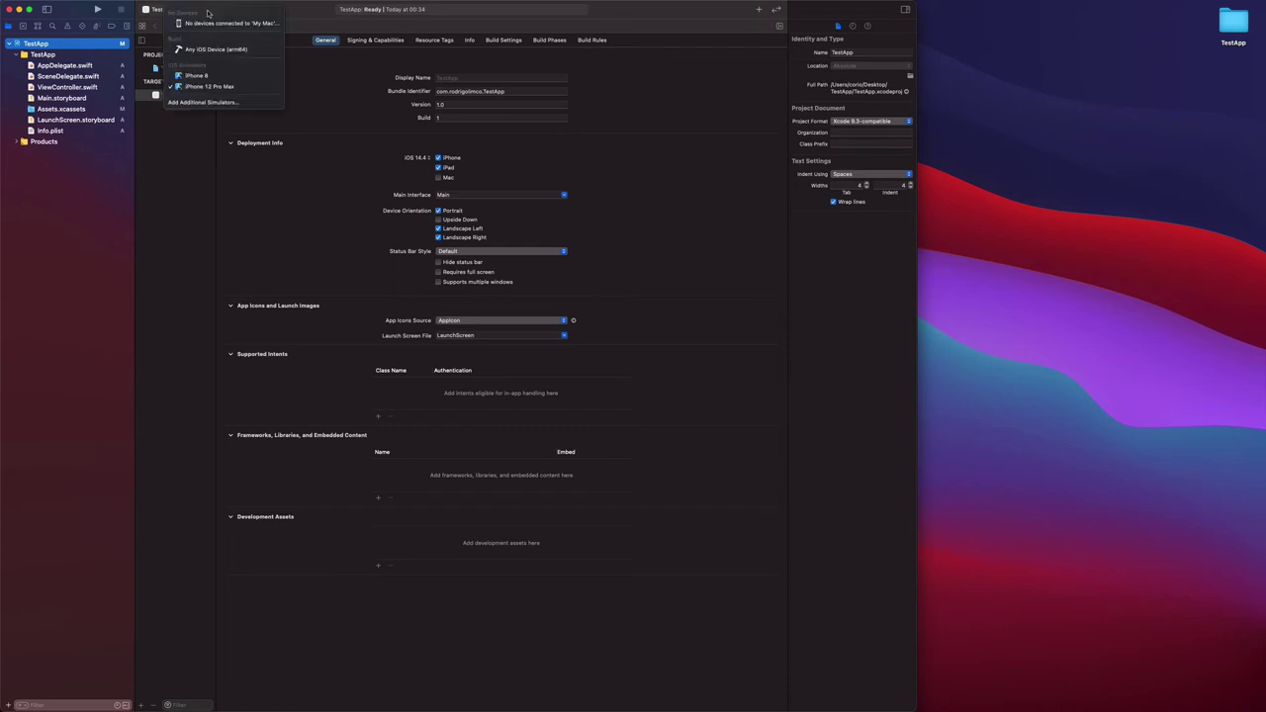
click(207, 104)
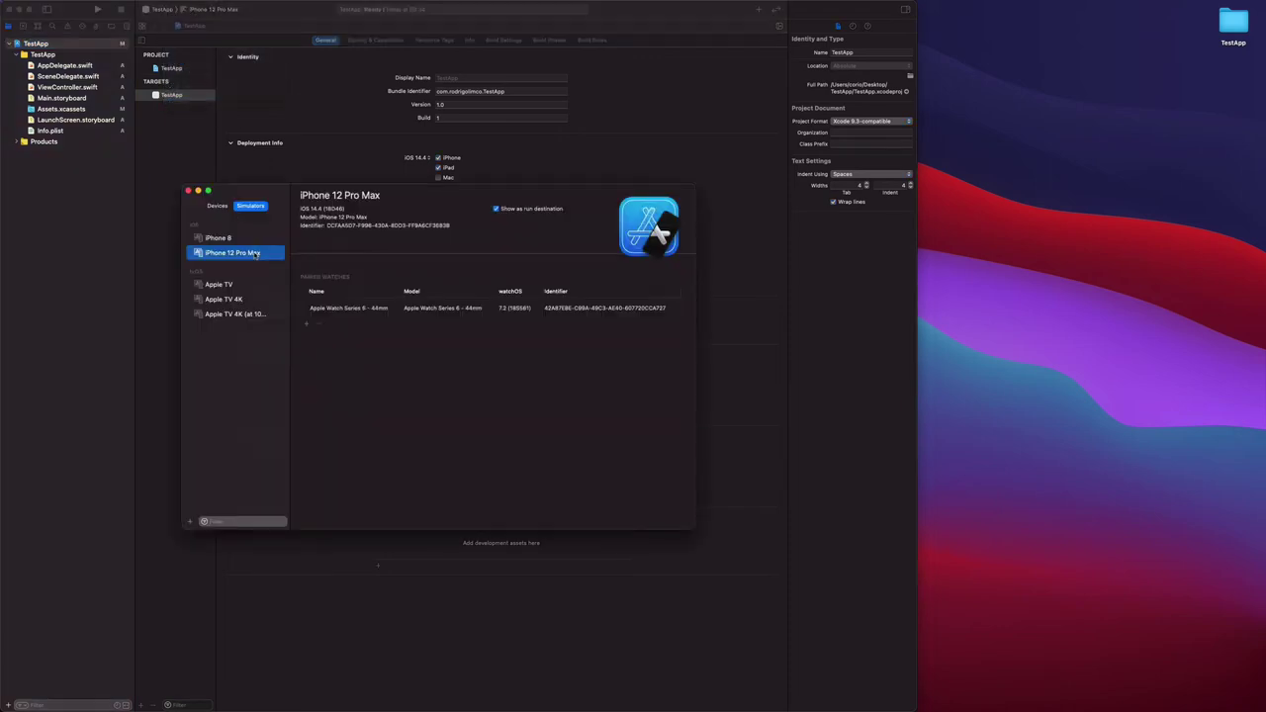
click(190, 521)
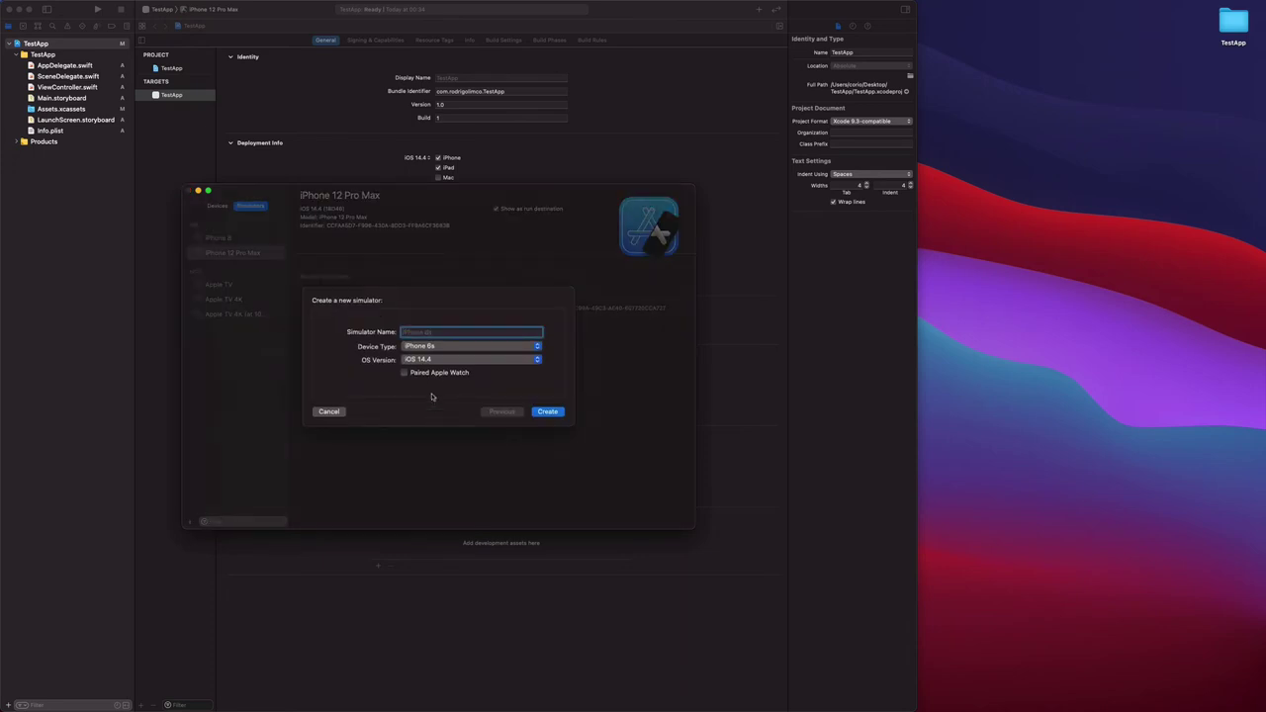
click(439, 346)
scroll(475, 484, down, 5)
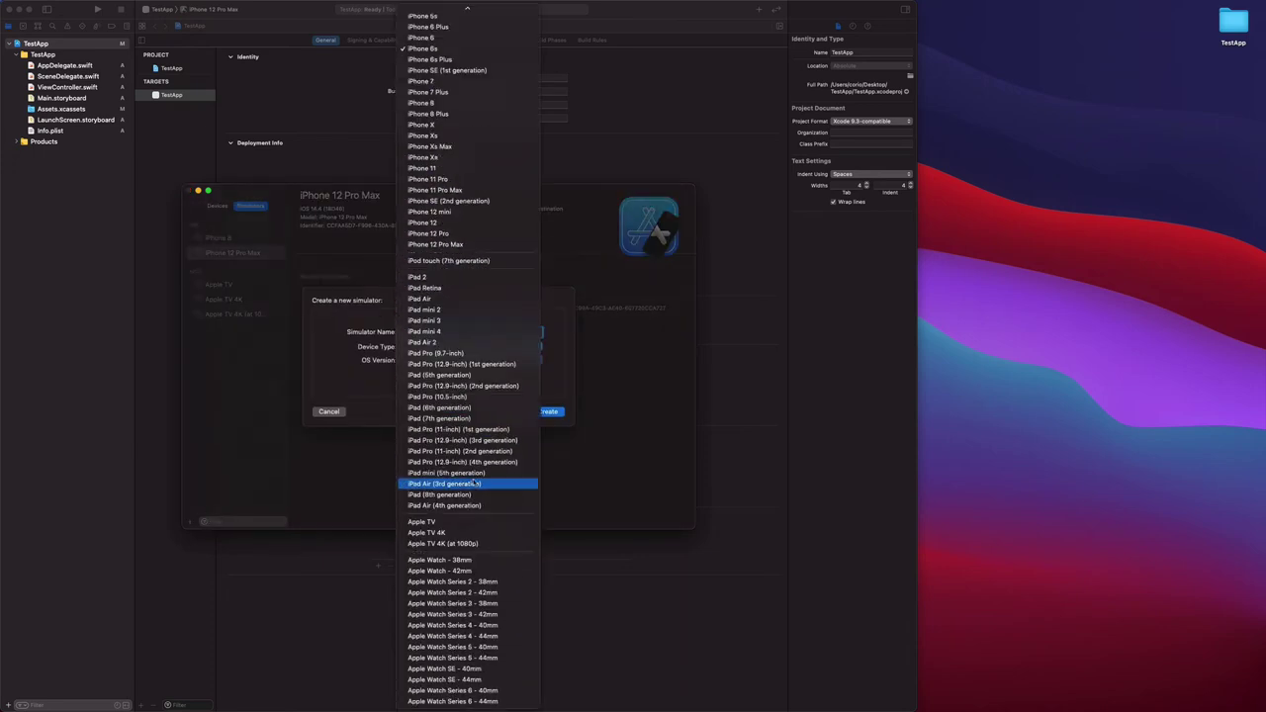
click(355, 403)
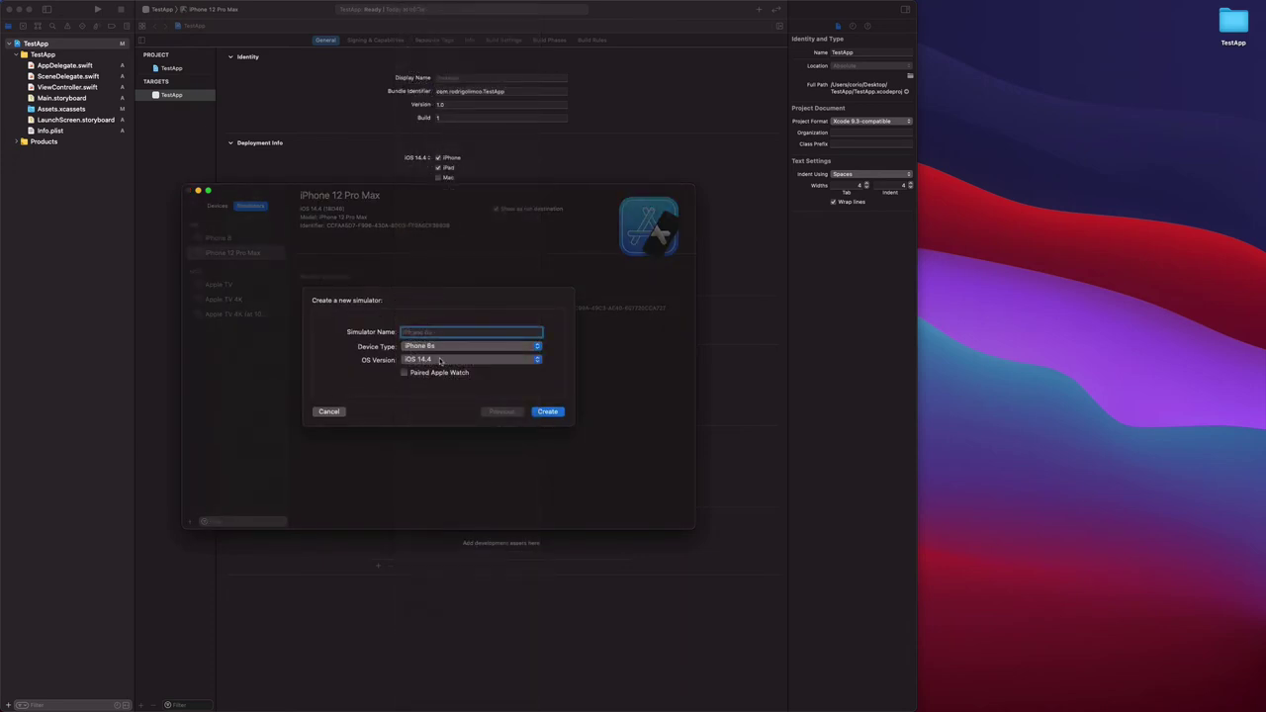
- Review the downloadable simulator runtimes and close the simulator manager without creating a simulator
click(440, 361)
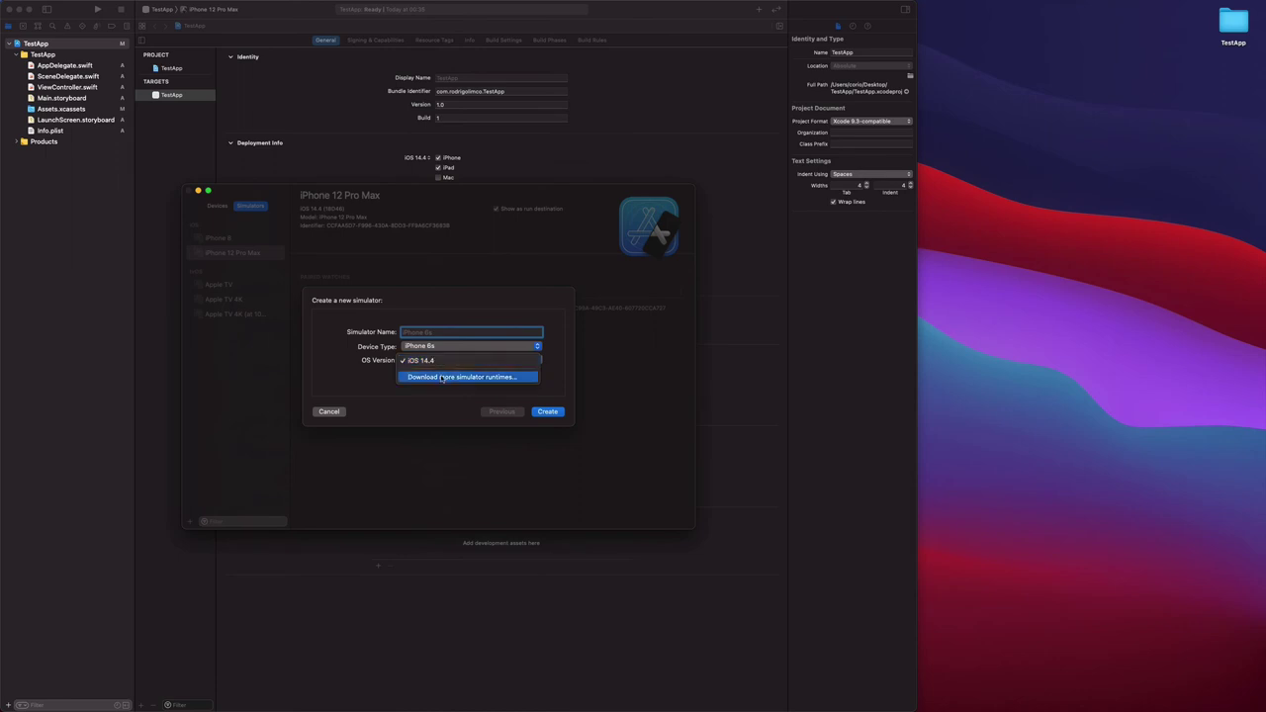
click(441, 377)
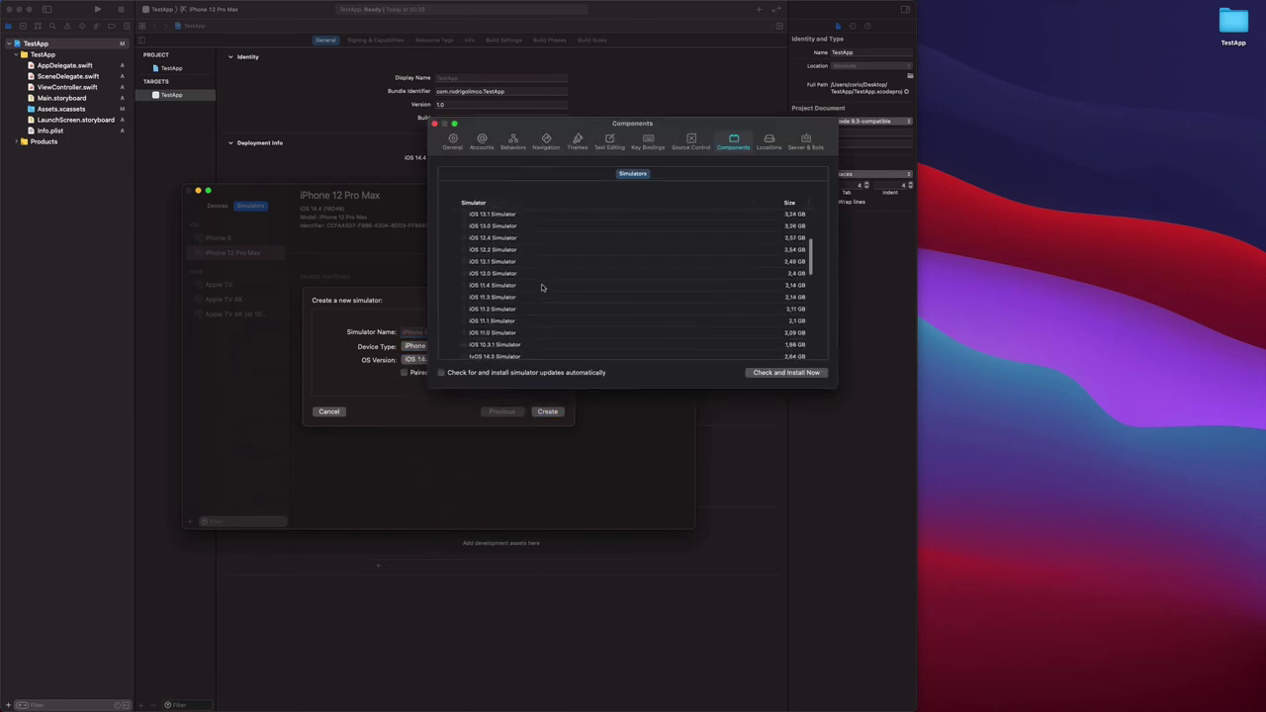
scroll(541, 287, down, 10)
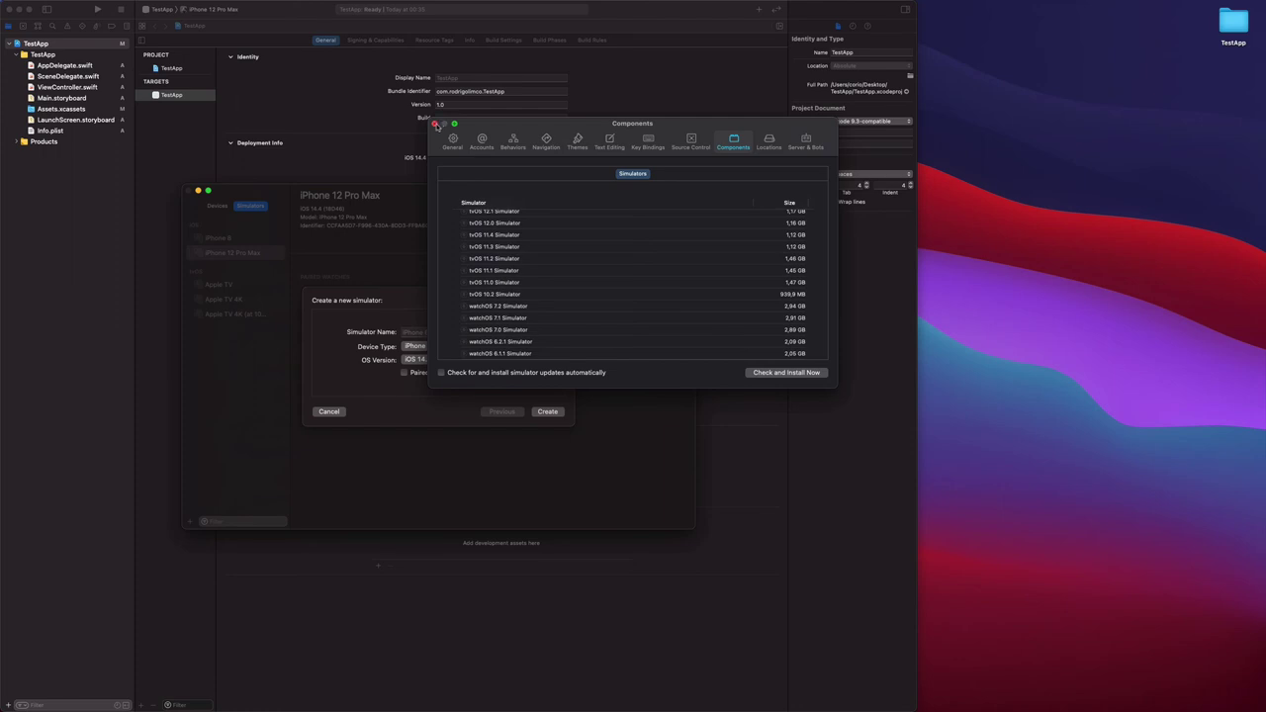
click(435, 125)
click(336, 412)
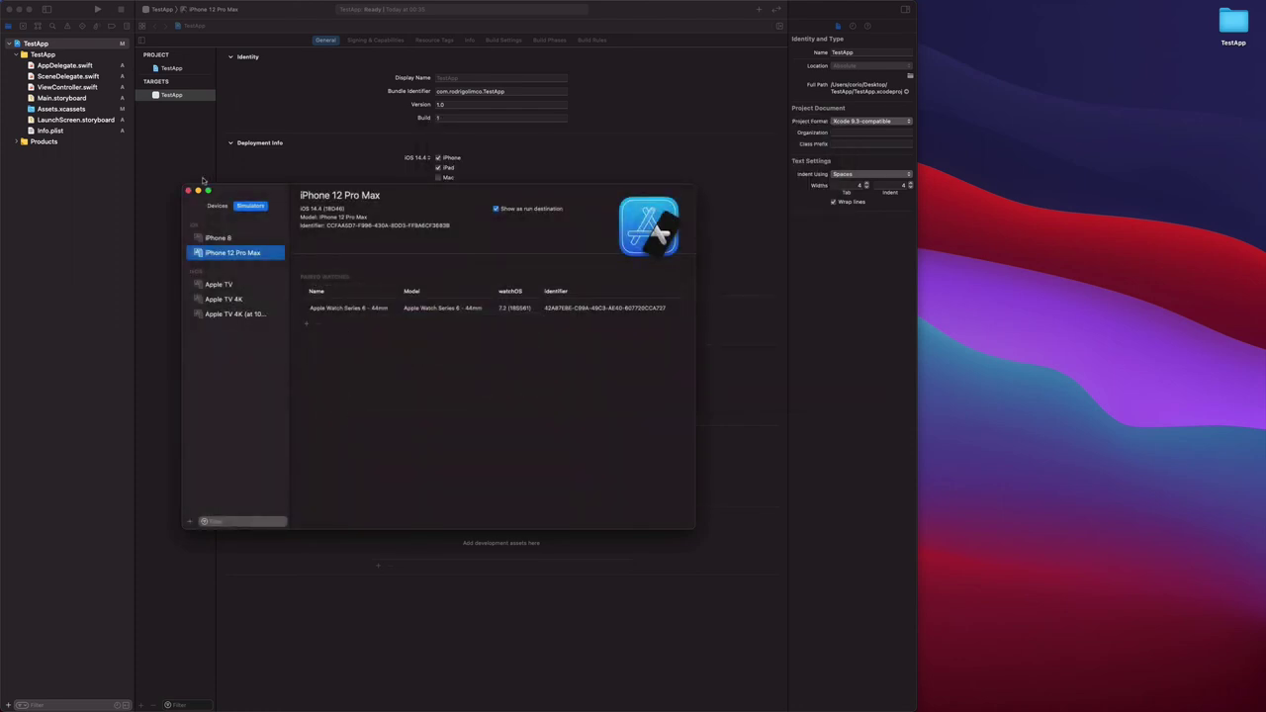
click(188, 190)
- Run TestApp on the iPhone 12 Pro Max simulator, place the simulator beside the project window, and stop the app
click(98, 9)
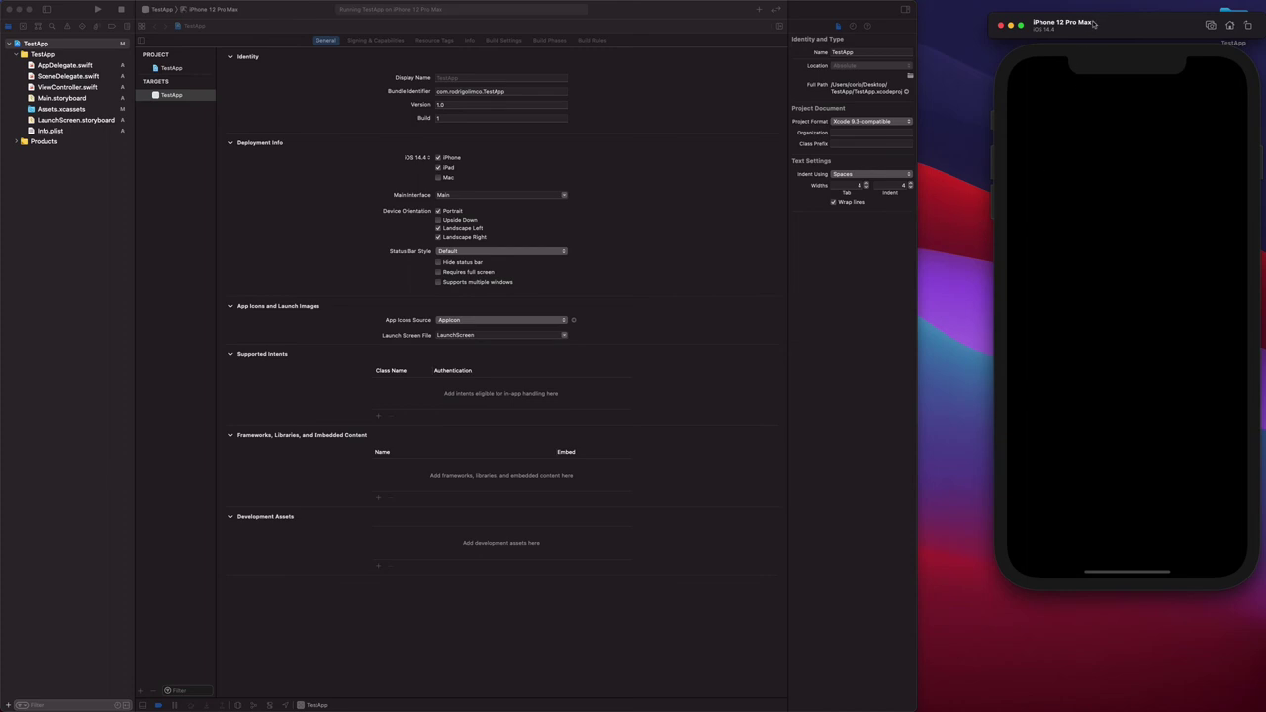
drag(1096, 22, 1069, 26)
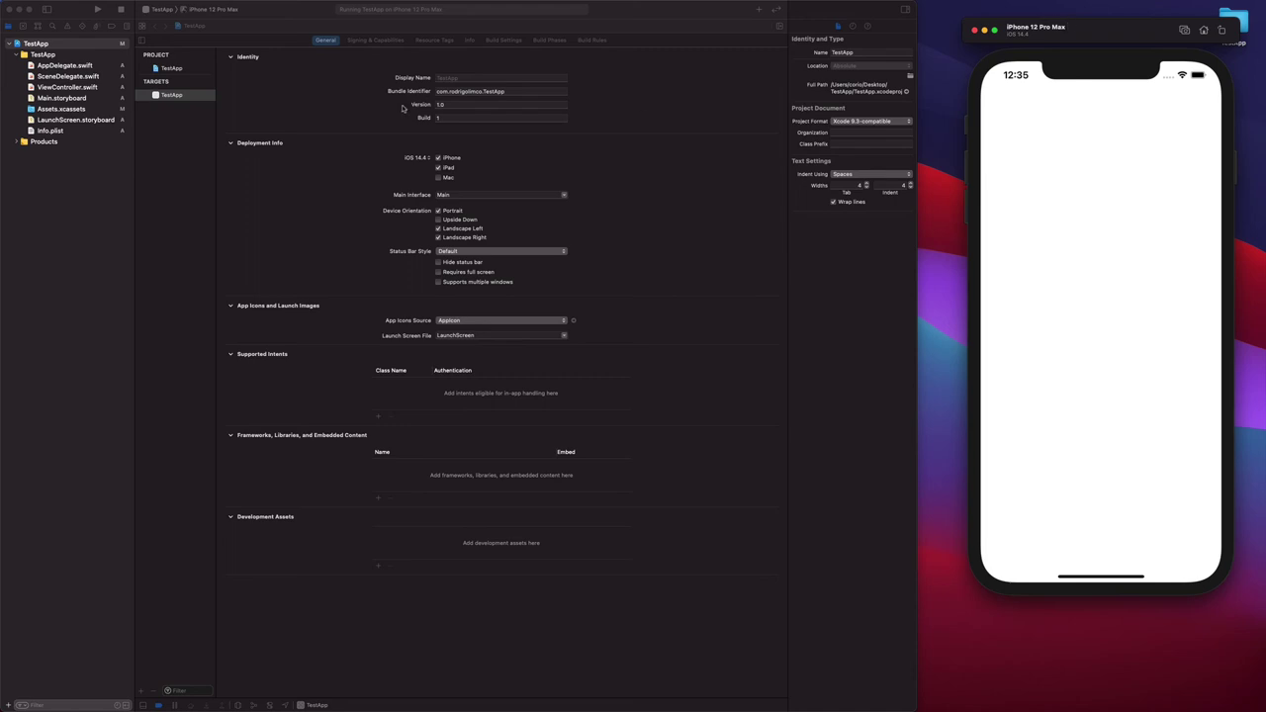
click(121, 10)
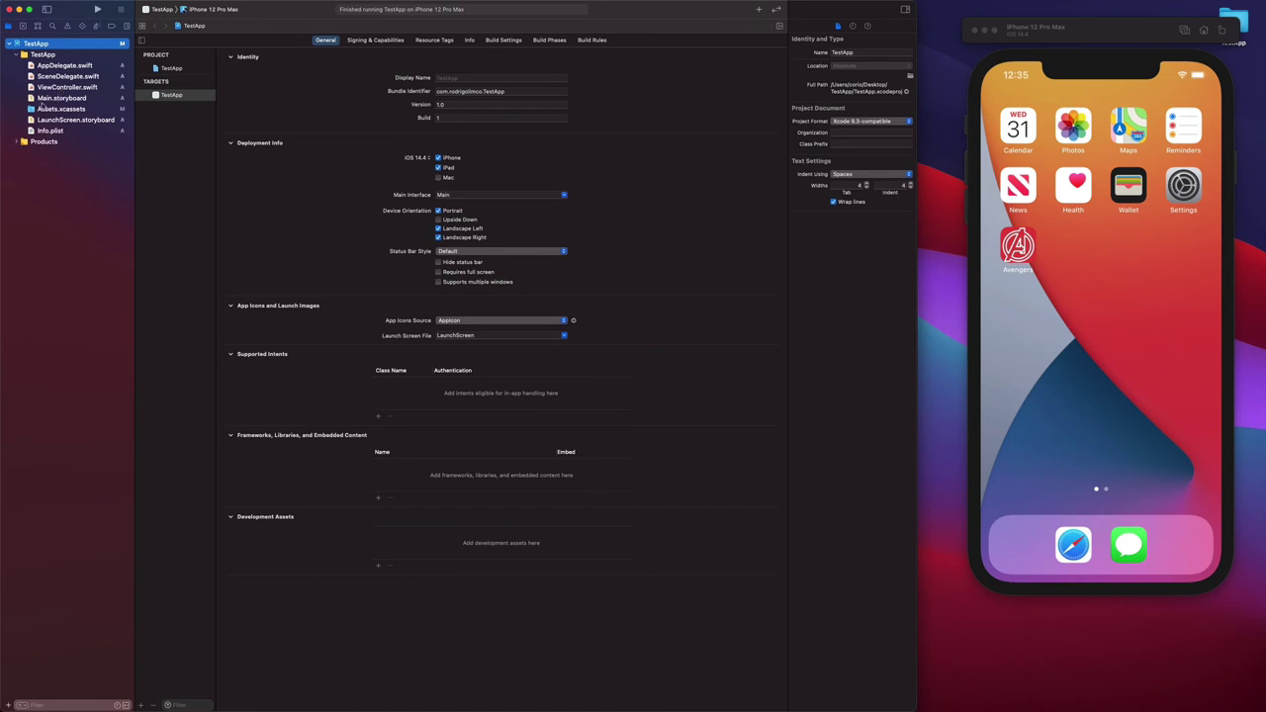
- Open Main.storyboard and add a View object to the middle of the view controller
click(72, 99)
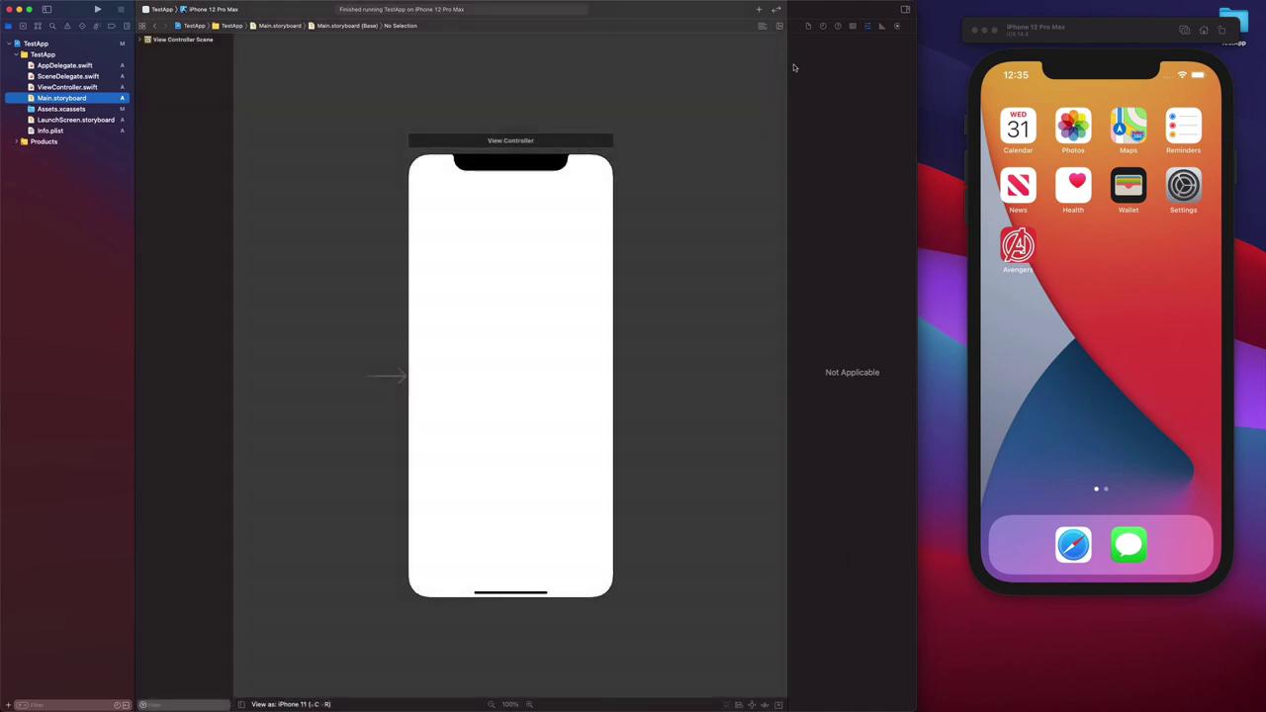
click(759, 9)
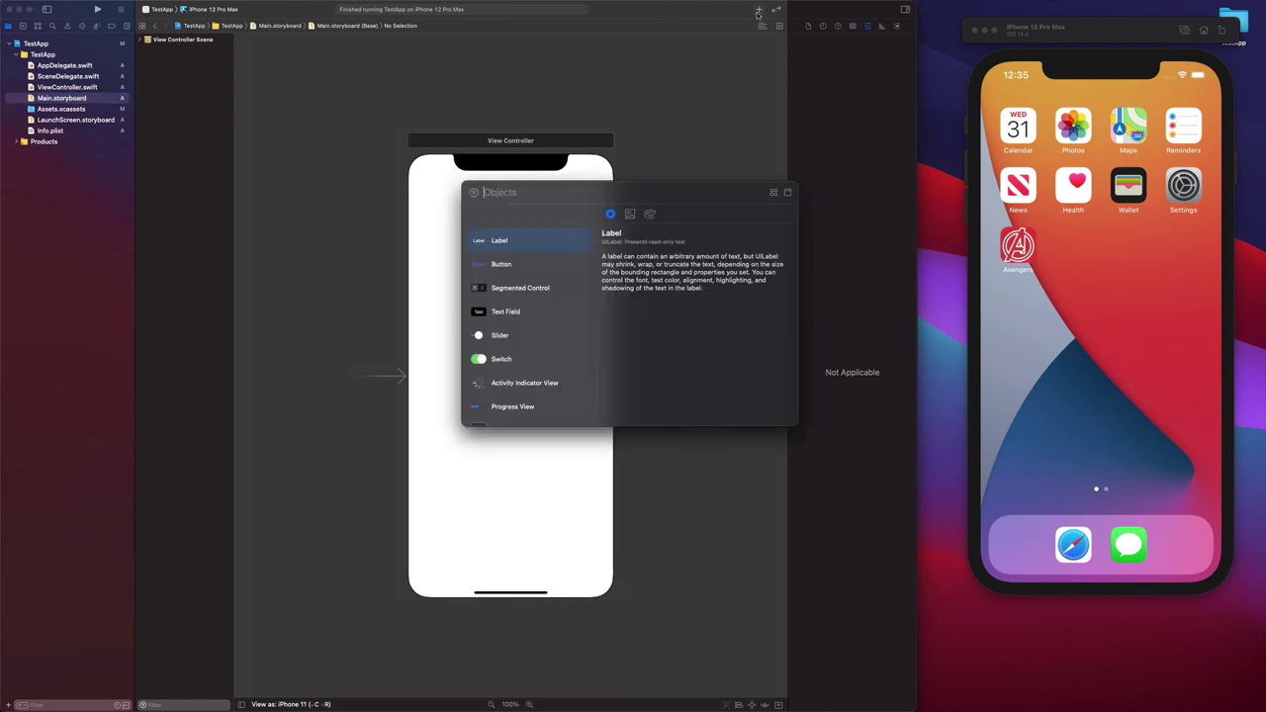
text(view)
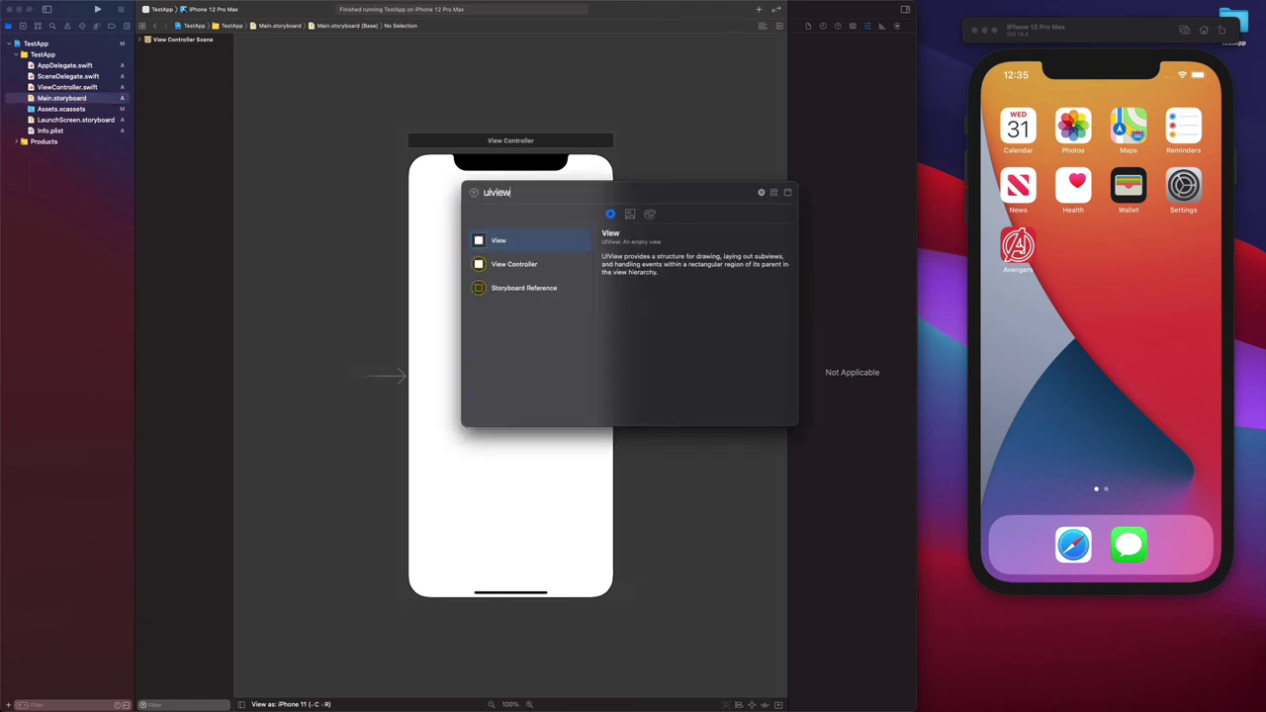
drag(516, 246, 511, 382)
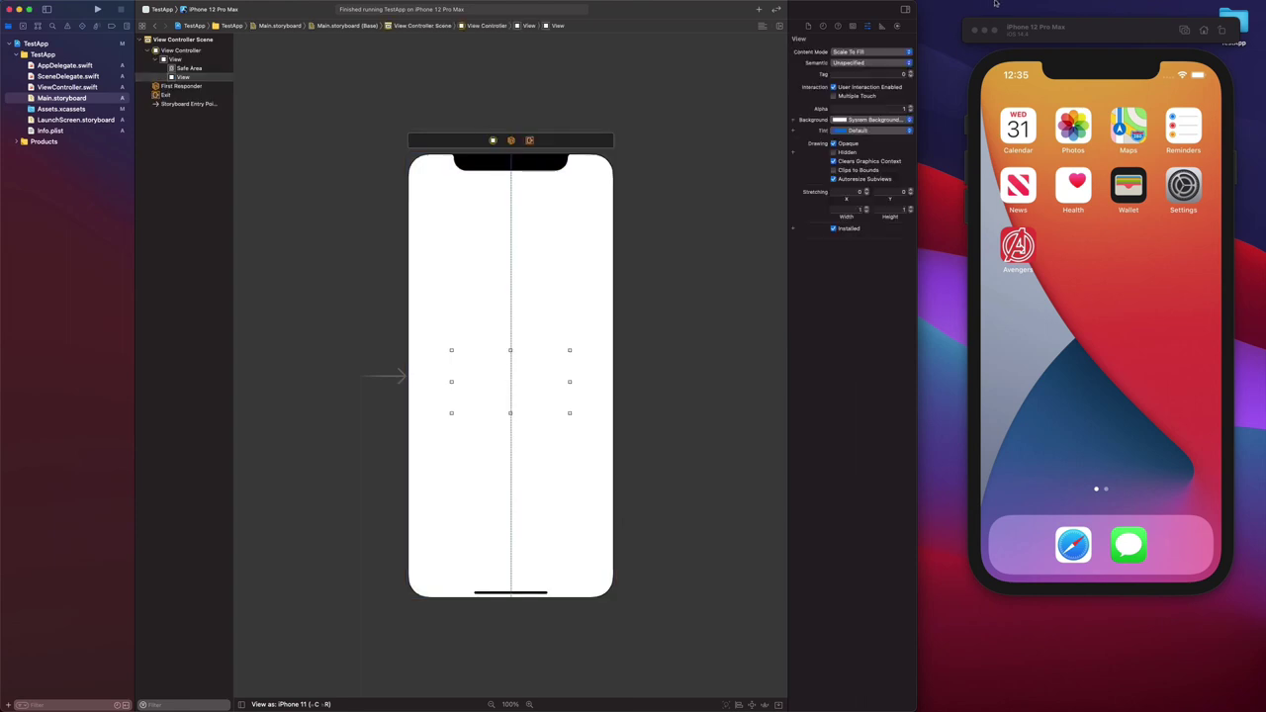
- Set the added view's background to System Red Color and test the app in the simulator, stopping it after the check
click(868, 120)
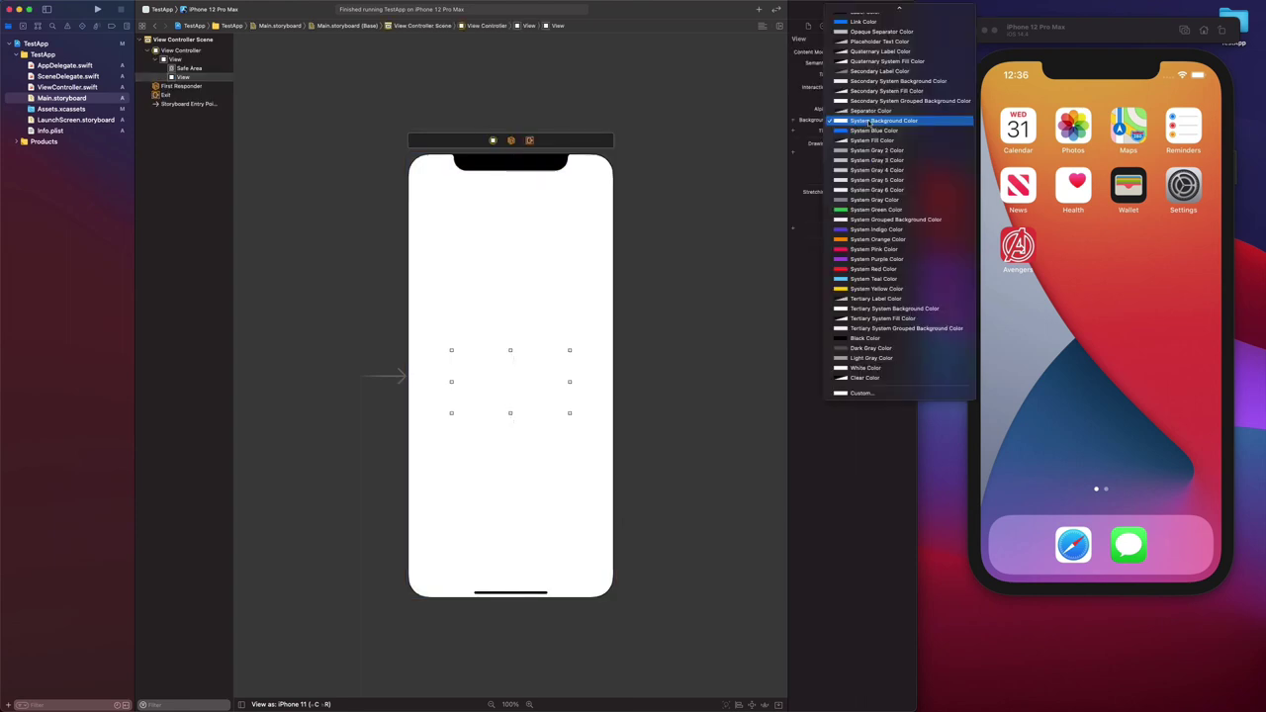
click(895, 276)
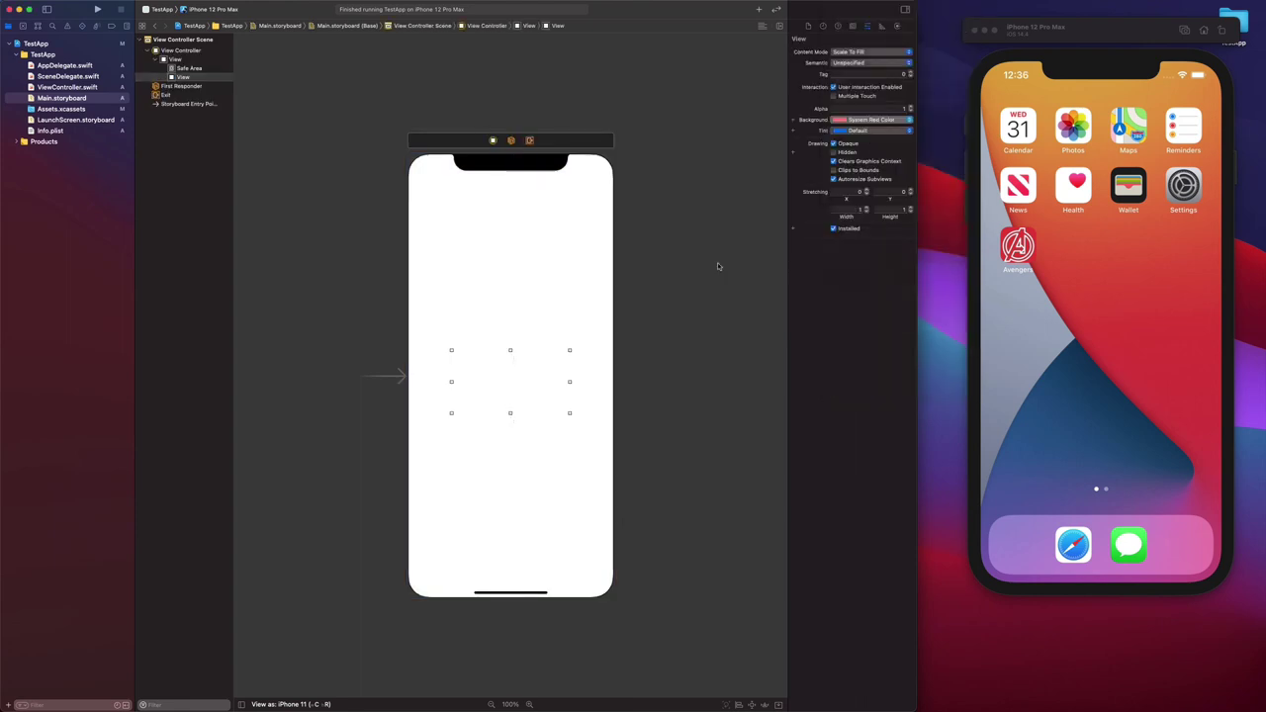
click(98, 9)
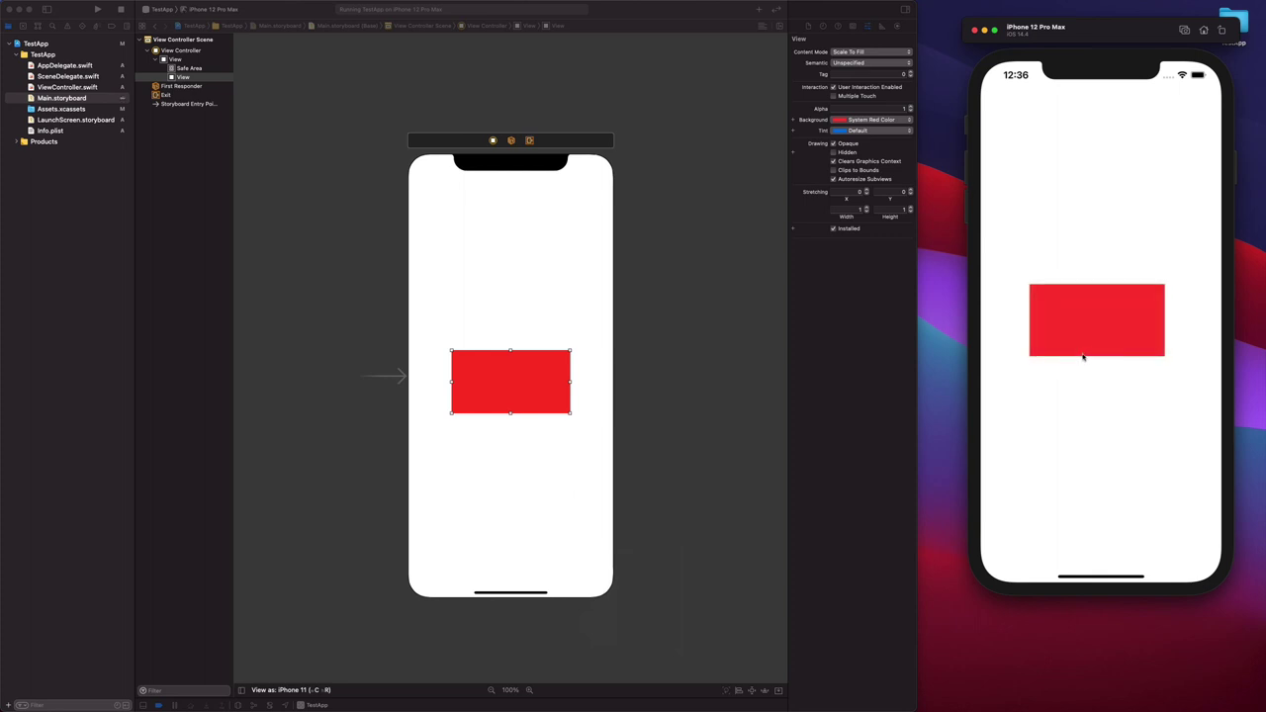
click(120, 10)
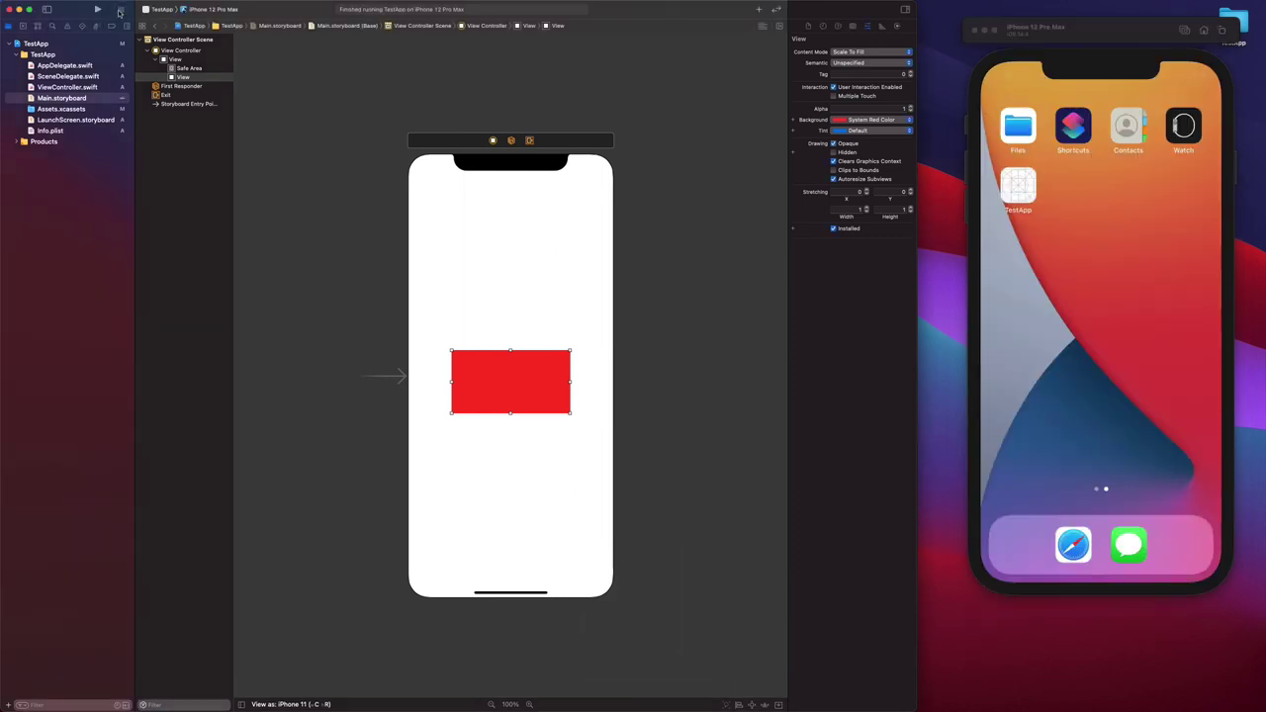